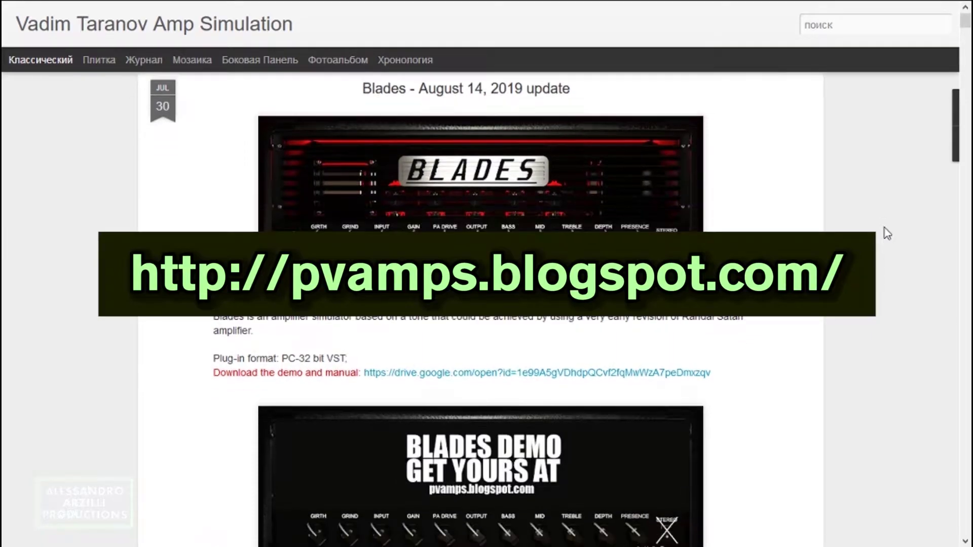
scroll(886, 233, "down", 2)
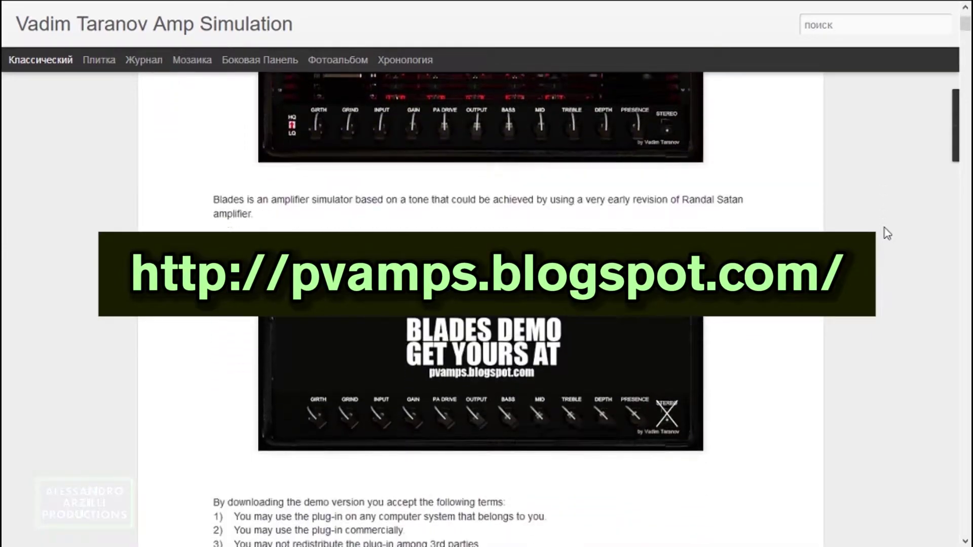
scroll(887, 233, "down", 2)
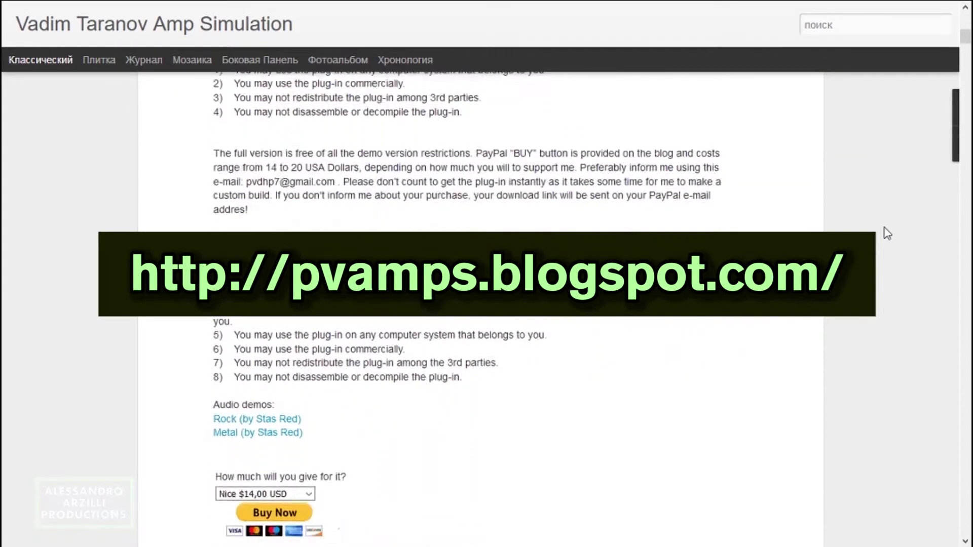
scroll(887, 234, "down", 2)
scroll(886, 234, "down", 2)
scroll(886, 233, "down", 2)
scroll(887, 233, "down", 2)
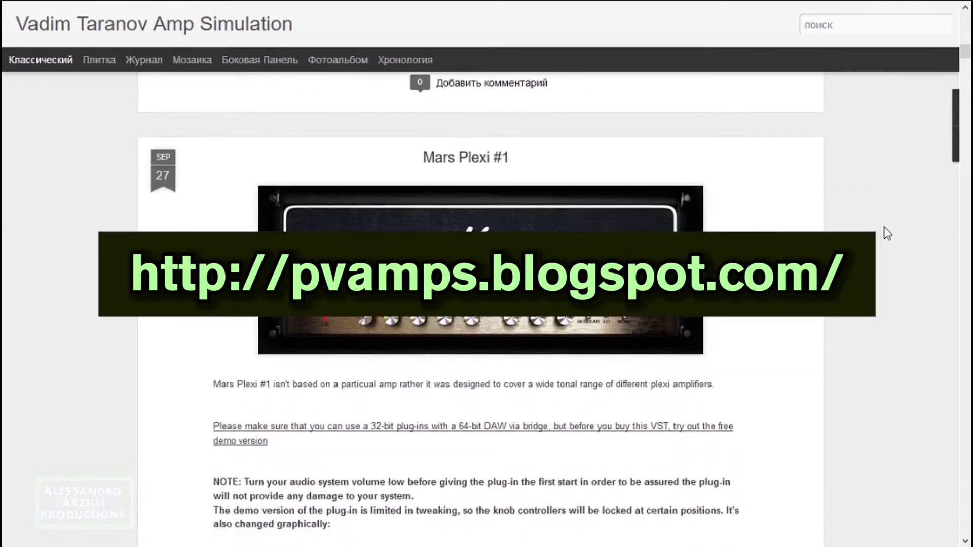
scroll(886, 233, "down", 2)
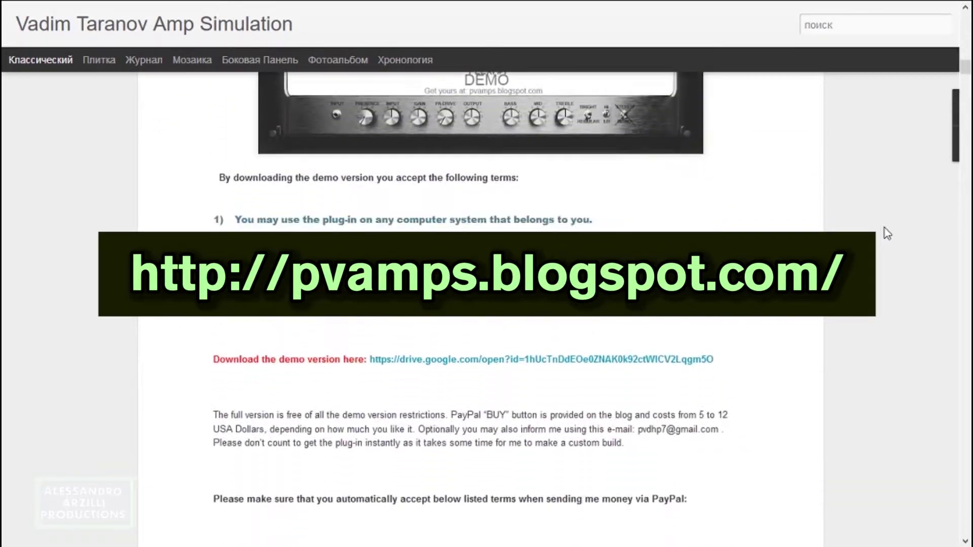
scroll(886, 234, "down", 2)
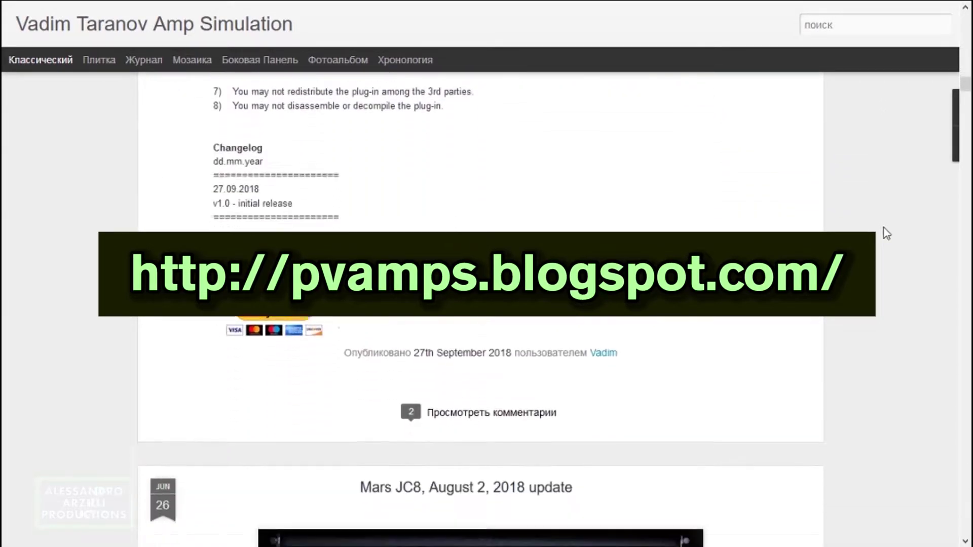
scroll(888, 233, "down", 2)
scroll(887, 234, "down", 2)
scroll(887, 234, "down", 2)
scroll(886, 234, "down", 2)
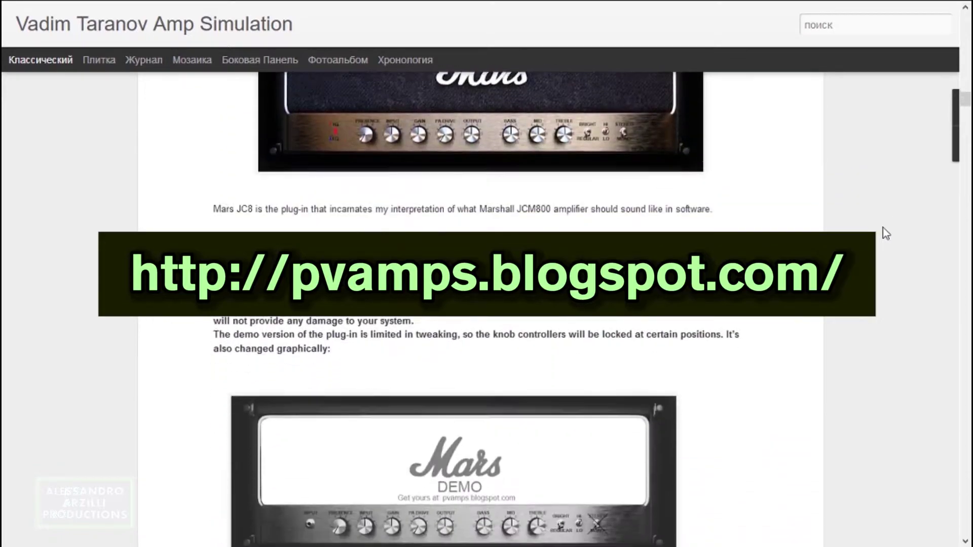
scroll(887, 233, "down", 2)
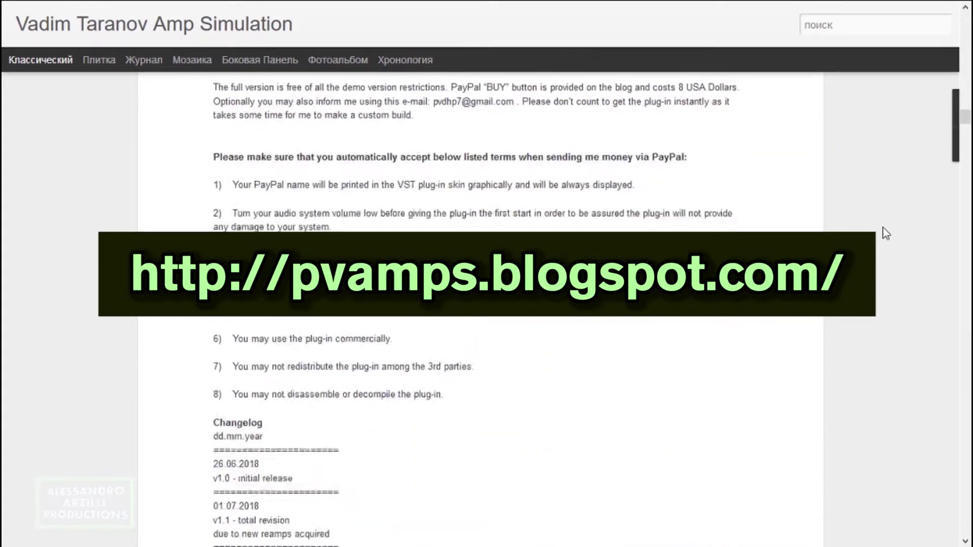
scroll(887, 234, "down", 3)
scroll(887, 234, "down", 3)
scroll(887, 234, "down", 3)
scroll(887, 233, "down", 2)
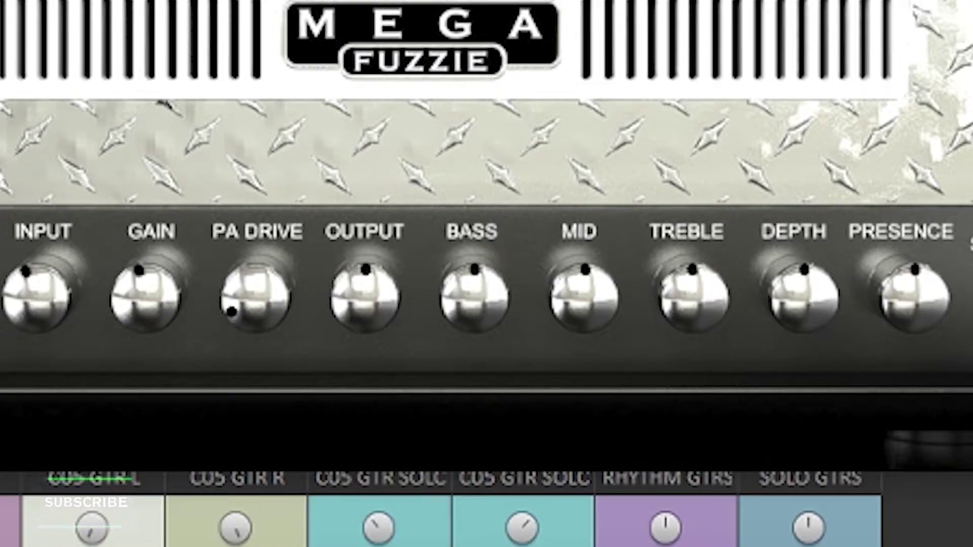
Step: Drag the MegaFuzzie RedFire OUTPUT knob clockwise to raise the amp's output level
left_click_drag(365, 274, 381, 323)
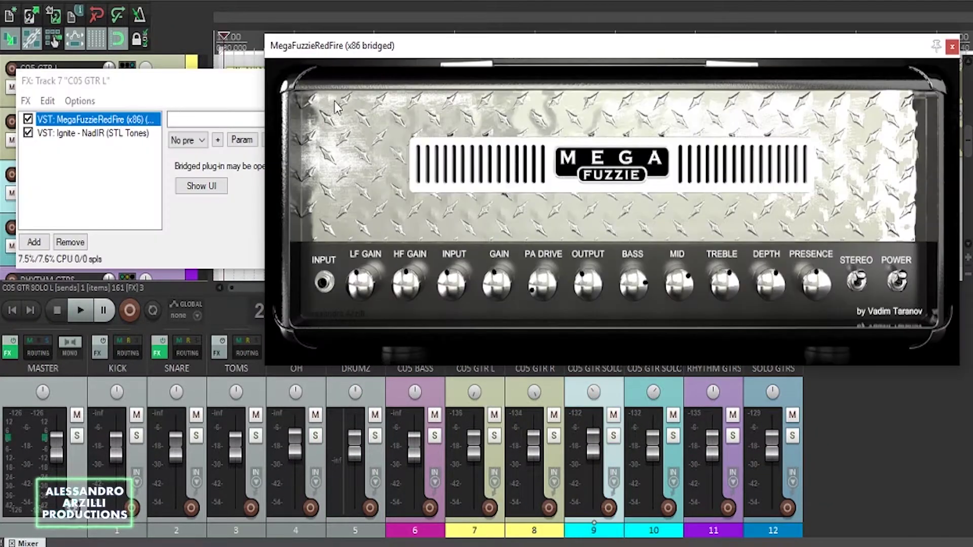
Step: Show the Ignite NadIR cabinet in the C05 GTR L (Track 7) FX chain
left_click(92, 133)
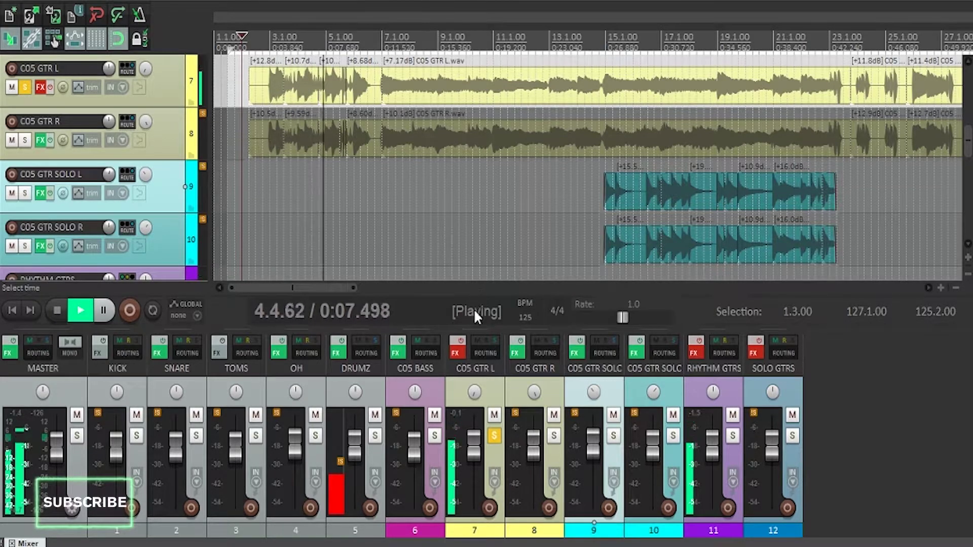
Step: Re-enable the C05 GTR L effects and check the solo guitar's amp sim chain
left_click(459, 346)
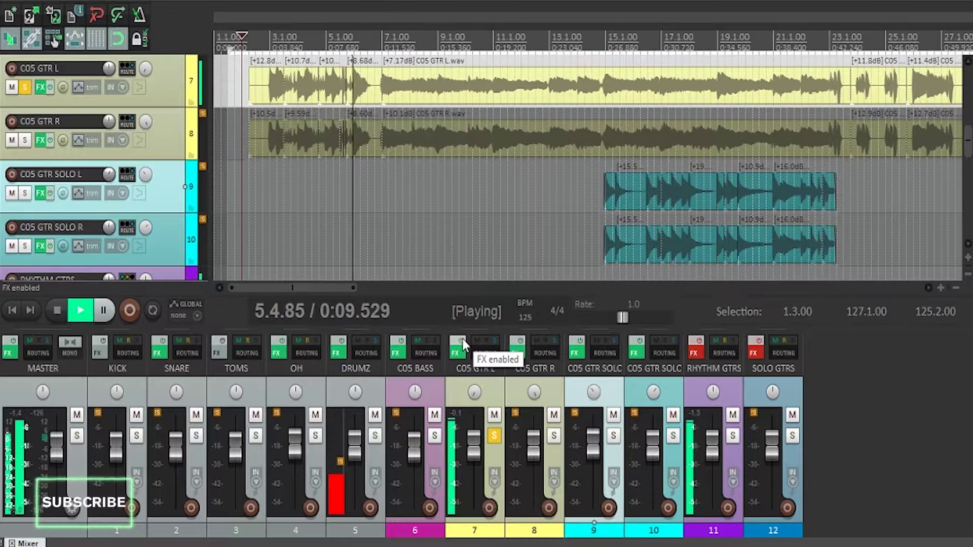
left_click(457, 355)
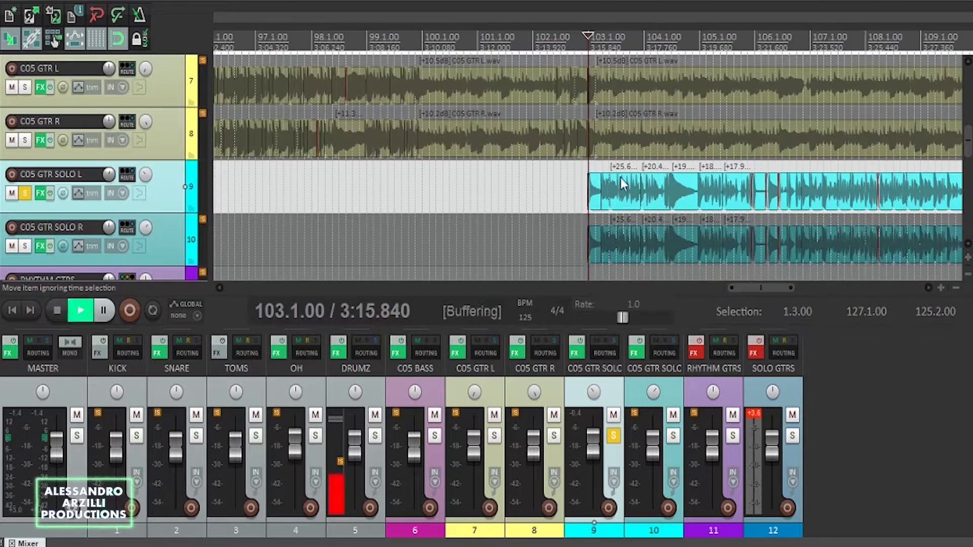
left_click(42, 196)
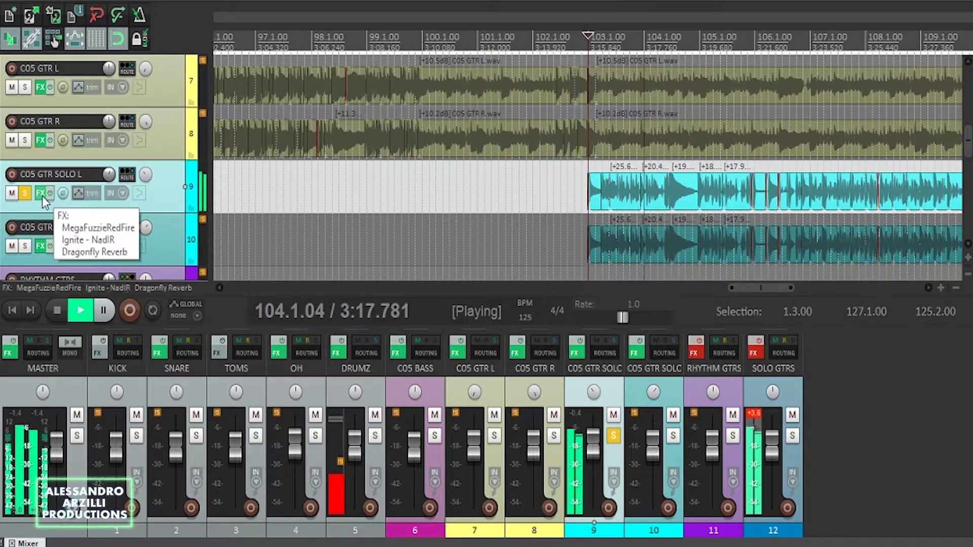
left_click(84, 220)
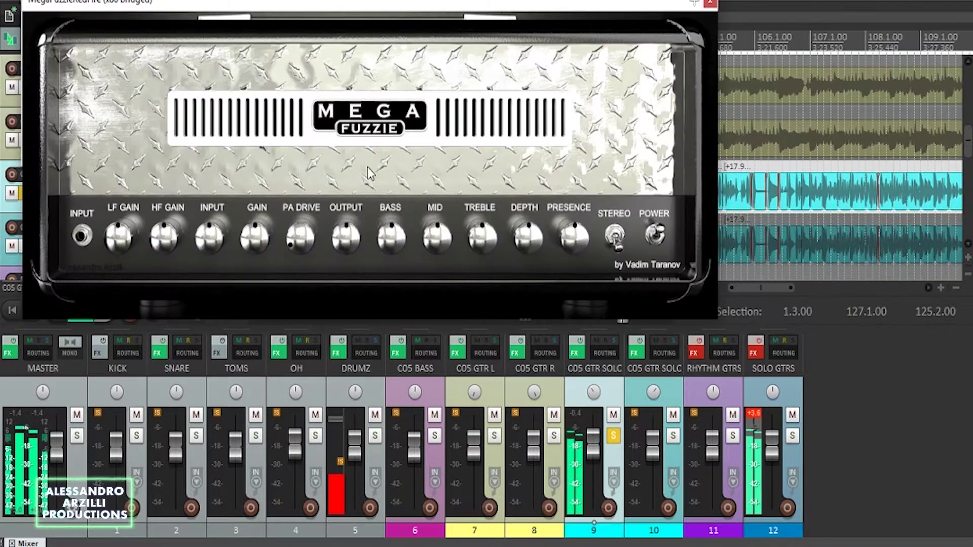
left_click(709, 6)
Step: Loop-play bars 103.1.00 to 111.1.00 with Repeat on, then reopen the solo guitar's amp sim
key("space")
left_click(532, 31)
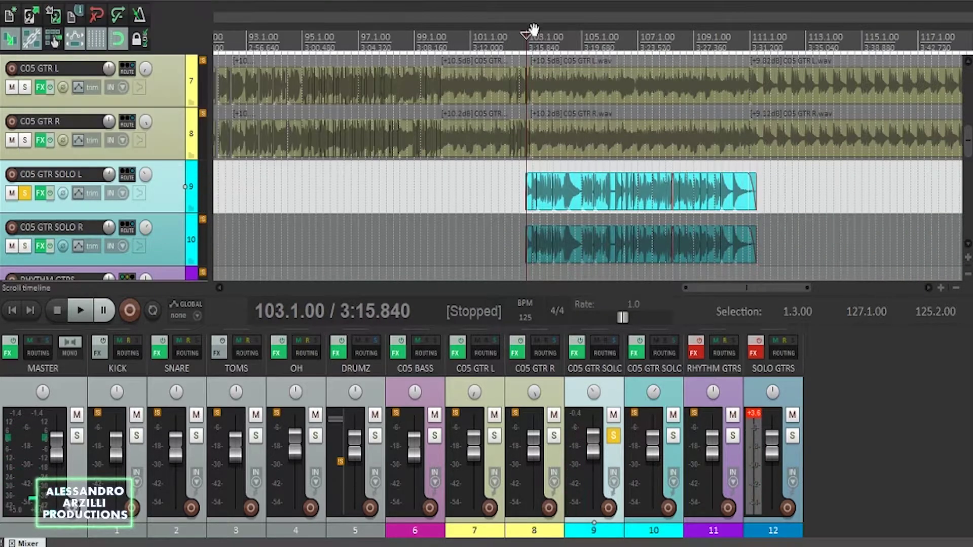
left_click_drag(527, 39, 747, 42)
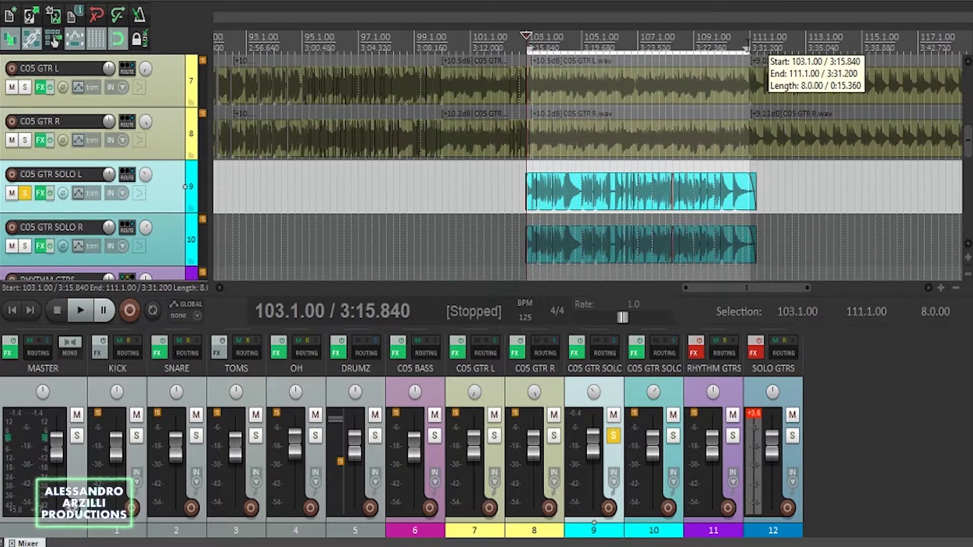
left_click(155, 309)
key("space")
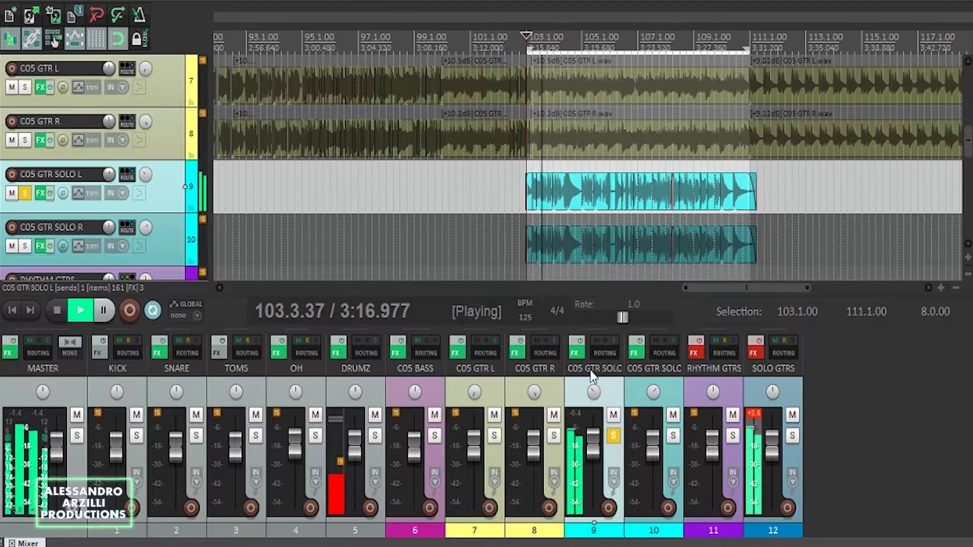
left_click(575, 356)
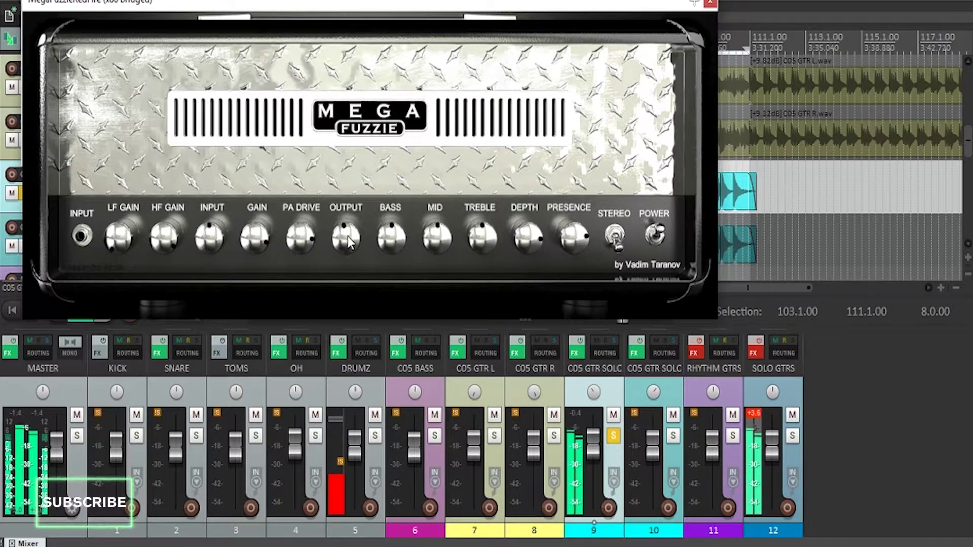
Step: Close the MegaFuzzie RedFire window, keeping the solo guitar's three-plugin FX chain open
left_click(709, 5)
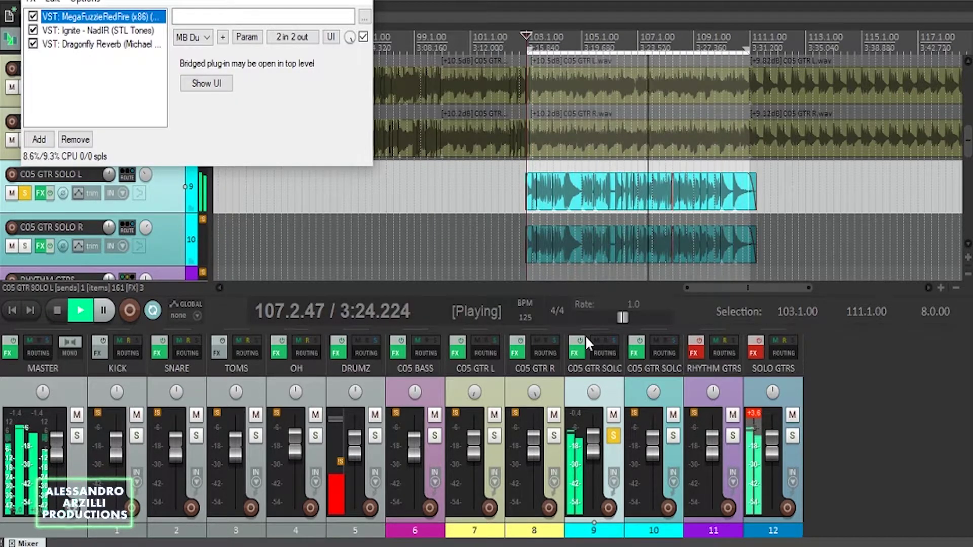
Step: Stop playback and show Dragonfly Hall Reverb in the C05 GTR SOLO R (channel 10) chain
key("space")
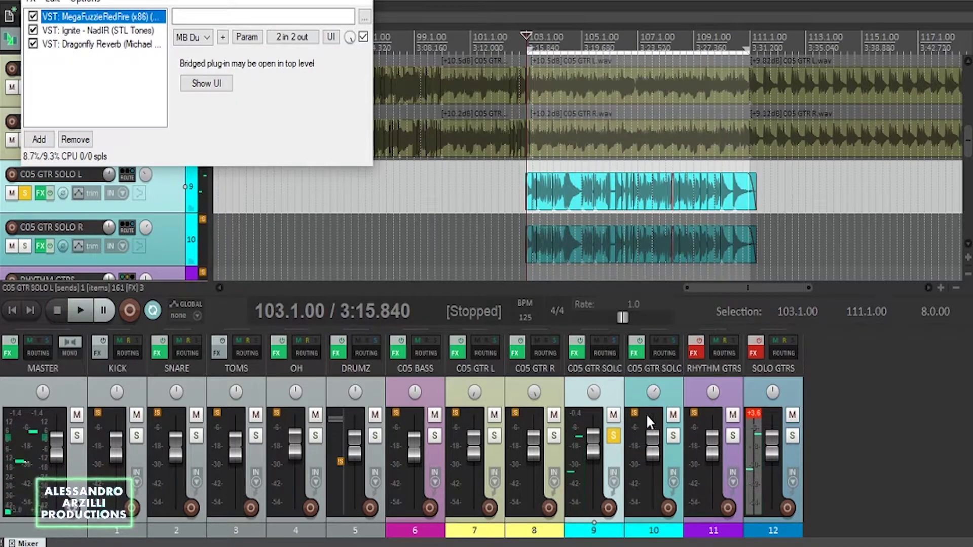
left_click(648, 404)
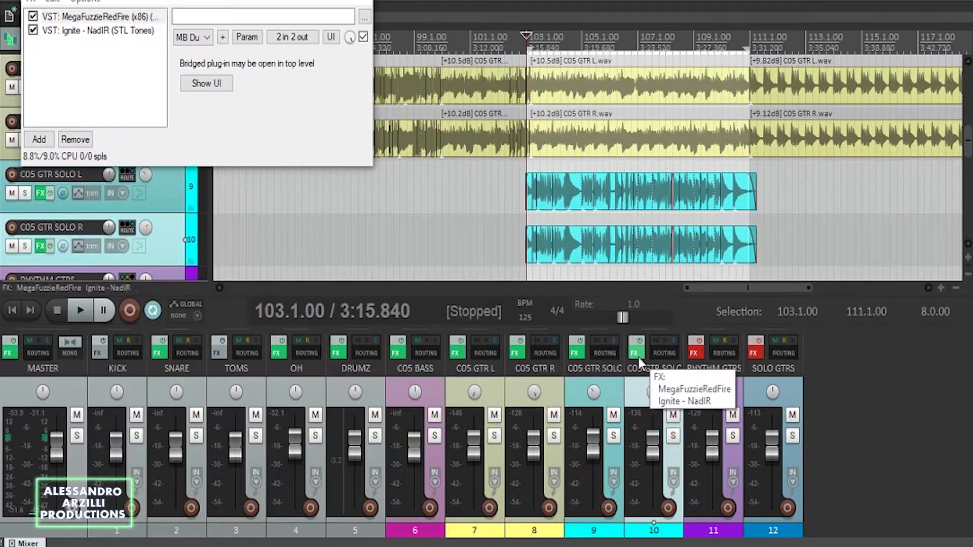
left_click(116, 44)
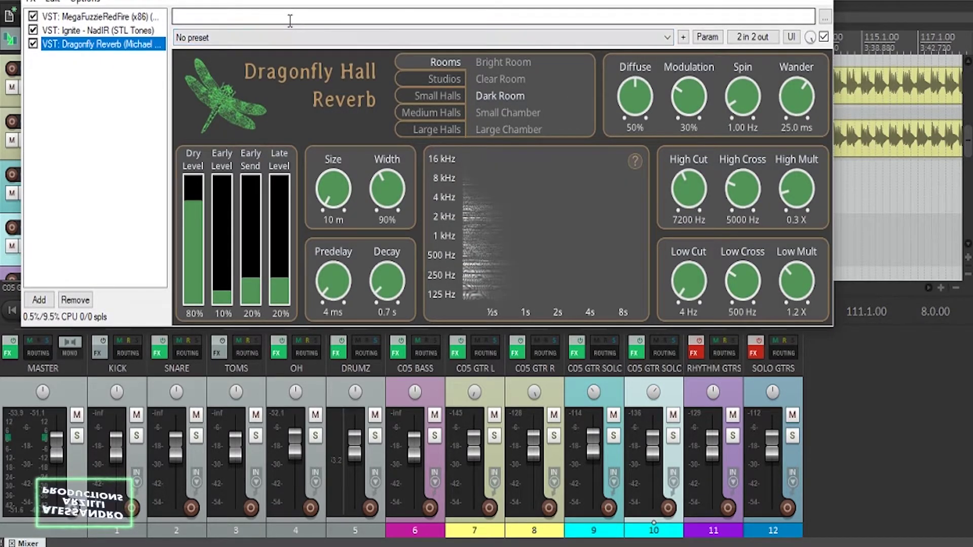
Step: Audition MegaFuzzie RedFire during playback, then close its window and stop
left_click(99, 17)
key("space")
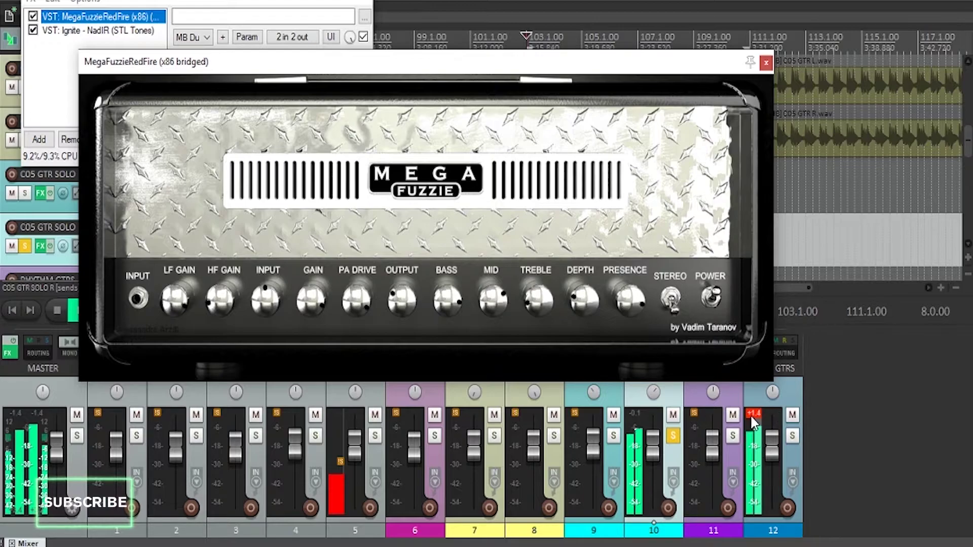
key("Escape")
key("space")
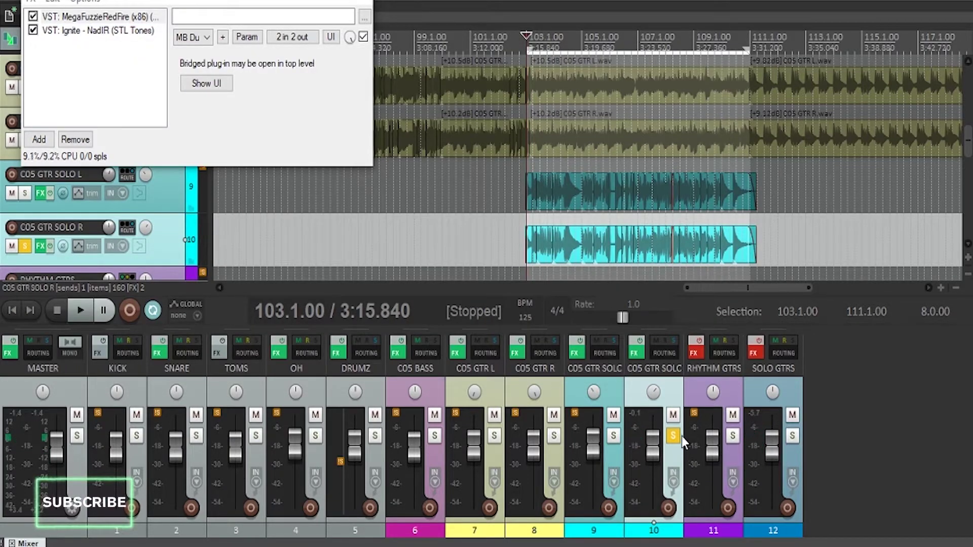
Step: Move the solo from channel 10 to the SOLO GTRS bus, play, and close the FX chain
left_click(674, 435)
key("space")
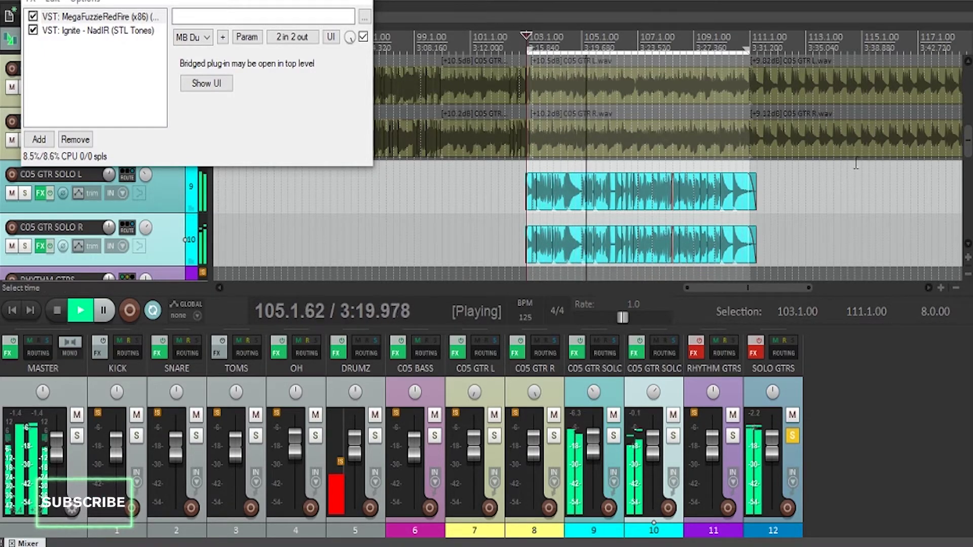
scroll(703, 206, "up", 5)
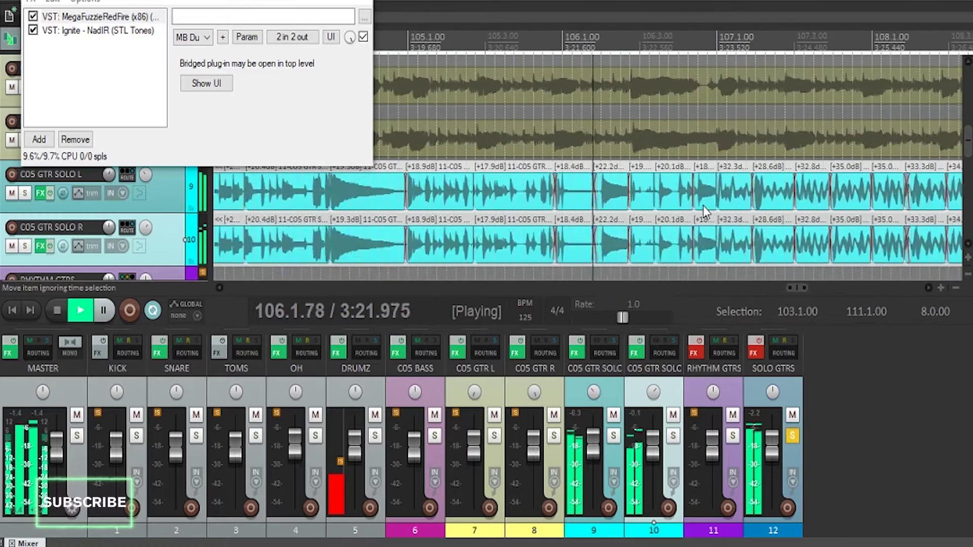
scroll(703, 207, "down", 5)
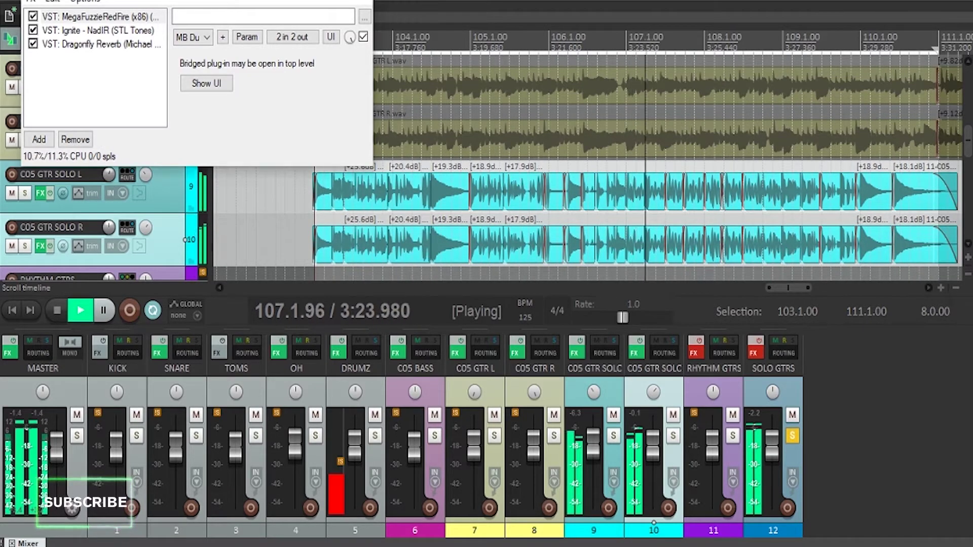
key("Escape")
scroll(738, 190, "up", 3)
scroll(738, 189, "up", 3)
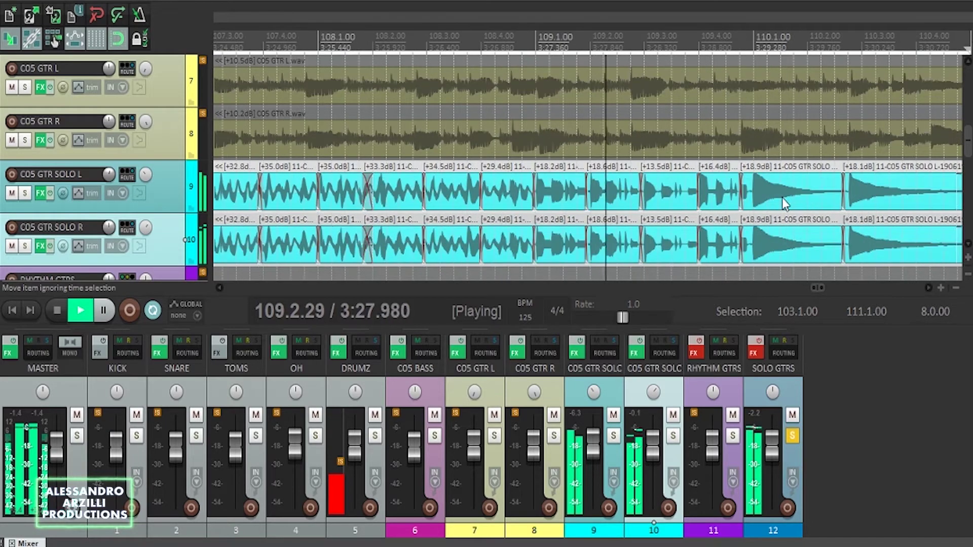
scroll(791, 197, "down", 3)
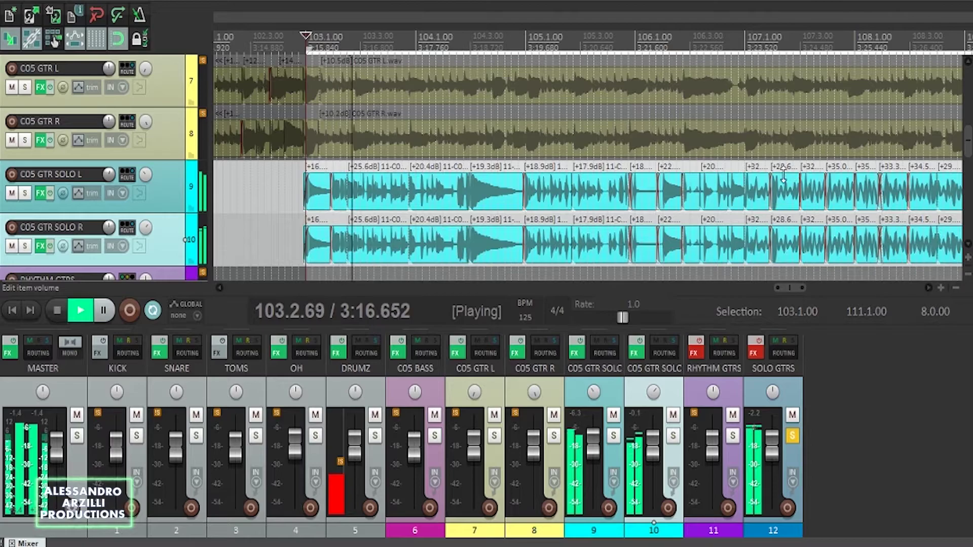
scroll(632, 194, "down", 2)
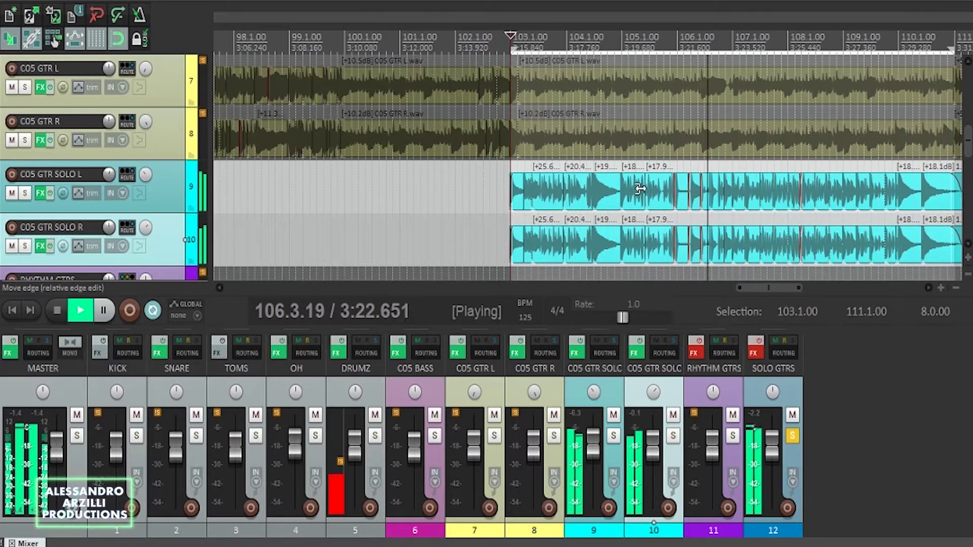
scroll(664, 189, "down", 2)
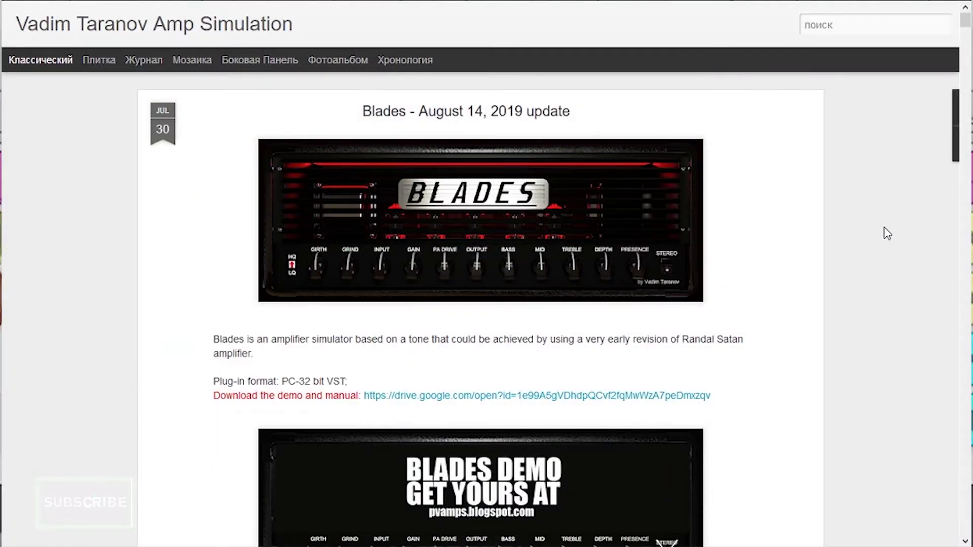
scroll(887, 234, "down", 3)
scroll(888, 233, "down", 3)
scroll(888, 234, "down", 3)
scroll(887, 233, "down", 3)
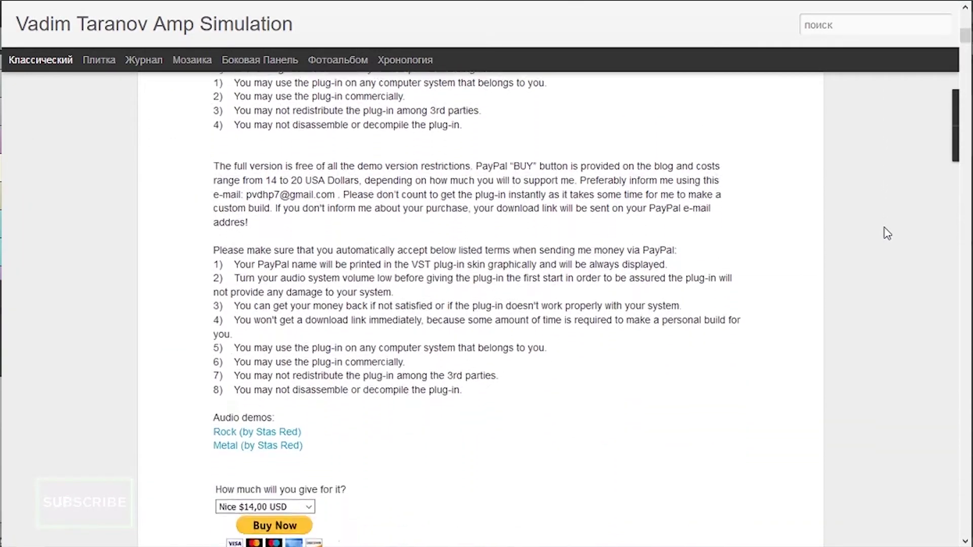
scroll(887, 233, "down", 3)
scroll(888, 234, "down", 3)
scroll(888, 233, "down", 3)
scroll(887, 233, "down", 3)
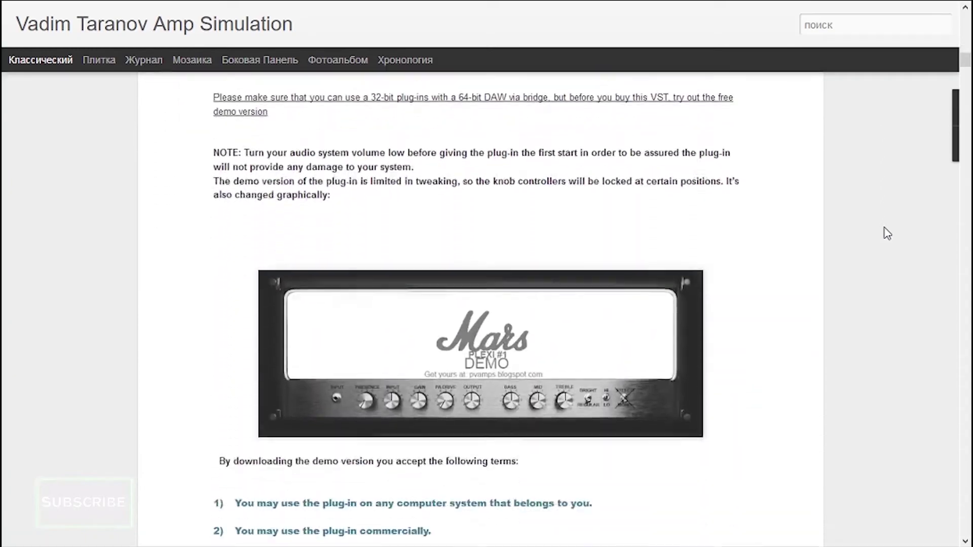
scroll(887, 234, "down", 3)
scroll(887, 234, "down", 3)
scroll(887, 233, "down", 3)
scroll(887, 233, "down", 2)
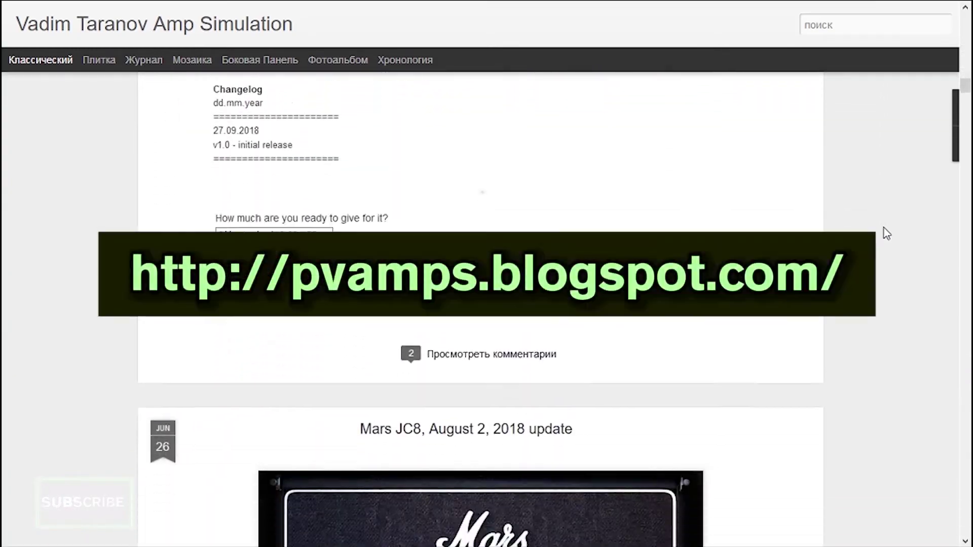
scroll(887, 234, "down", 3)
scroll(887, 234, "down", 3)
scroll(888, 233, "down", 3)
scroll(888, 233, "down", 3)
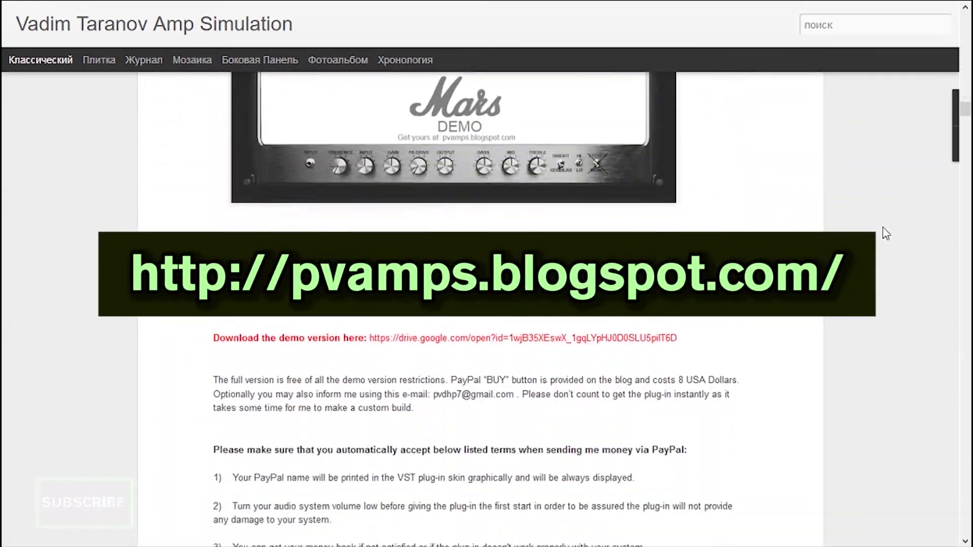
scroll(886, 233, "down", 3)
scroll(886, 233, "down", 3)
scroll(886, 234, "down", 3)
scroll(886, 234, "down", 3)
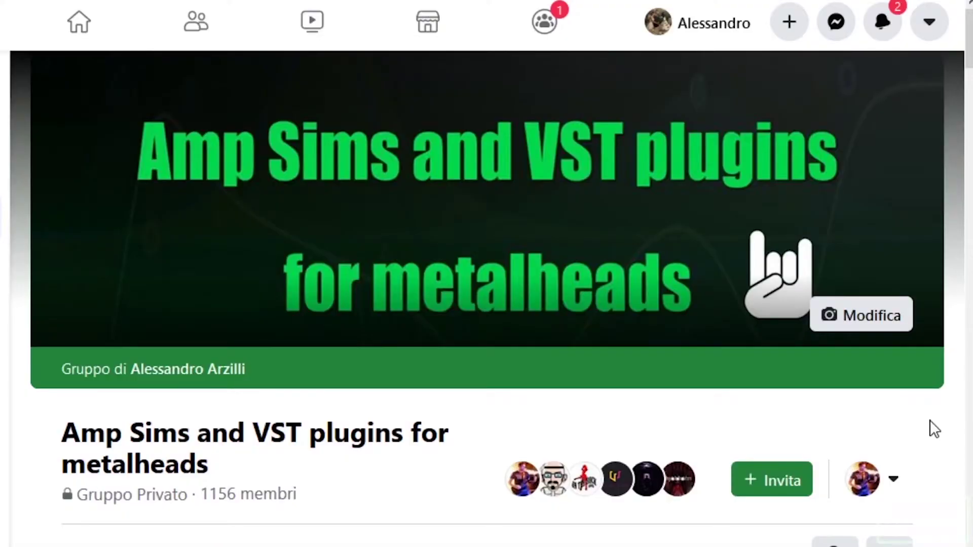
scroll(930, 421, "down", 3)
scroll(930, 420, "down", 3)
scroll(930, 420, "down", 3)
scroll(929, 419, "down", 5)
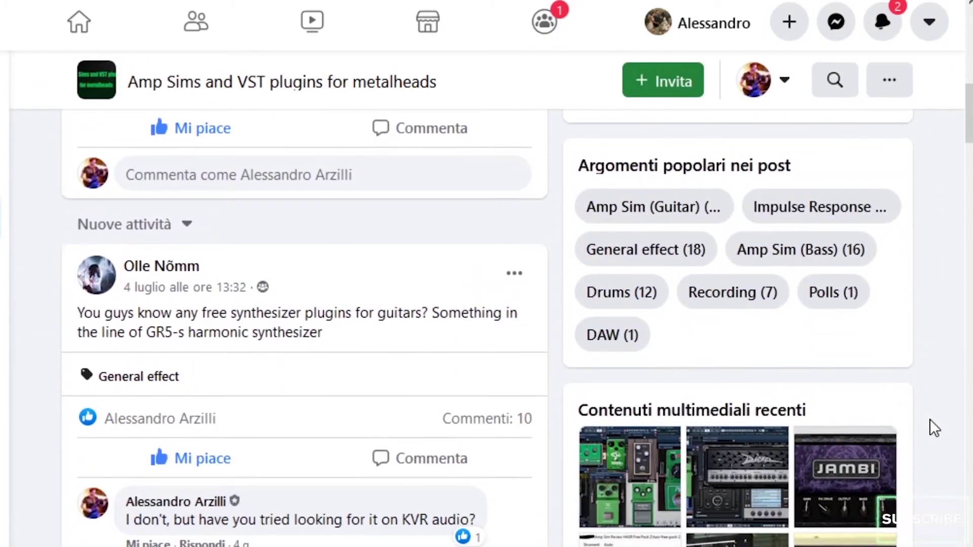
scroll(901, 348, "down", 5)
scroll(901, 349, "down", 3)
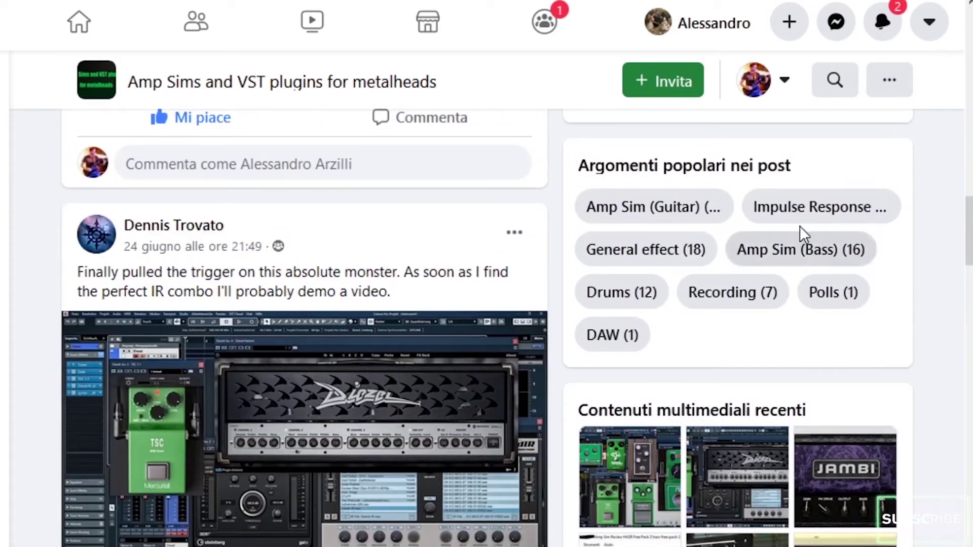
scroll(800, 226, "down", 5)
scroll(875, 305, "down", 5)
scroll(953, 350, "down", 3)
scroll(953, 351, "down", 5)
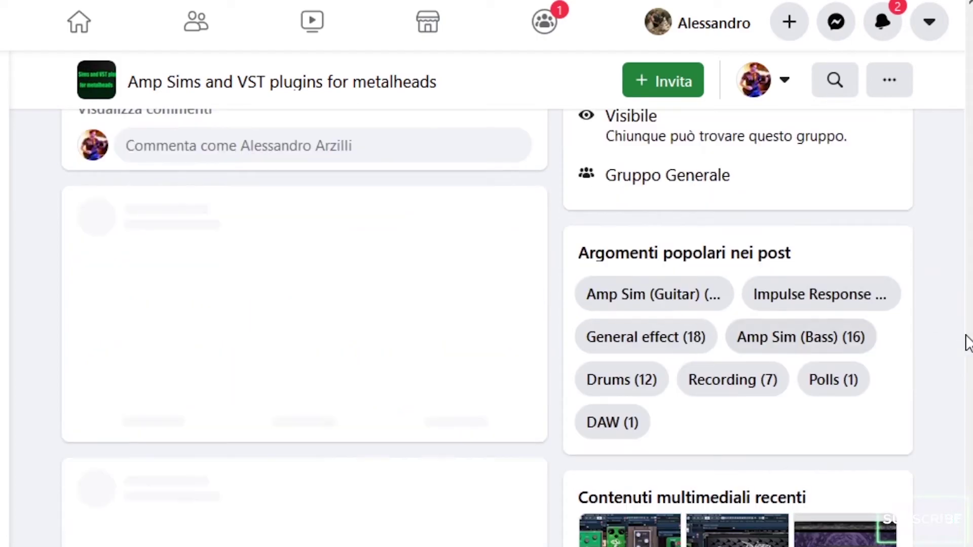